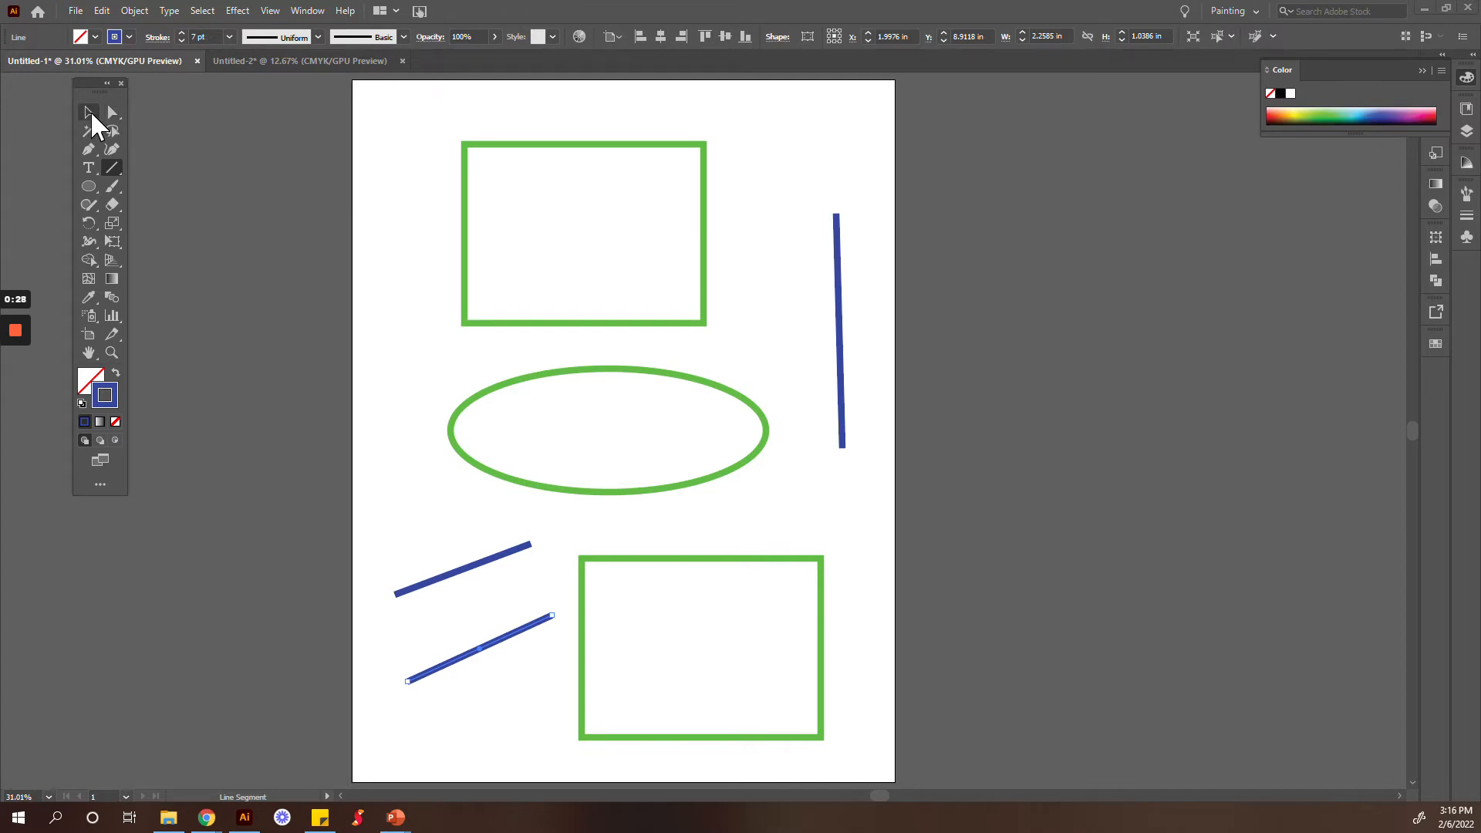
# Step: Move the upper green rectangle slightly up and left, and resize it to about 4.38 in by 2.71 in
pyautogui.click(90, 113)
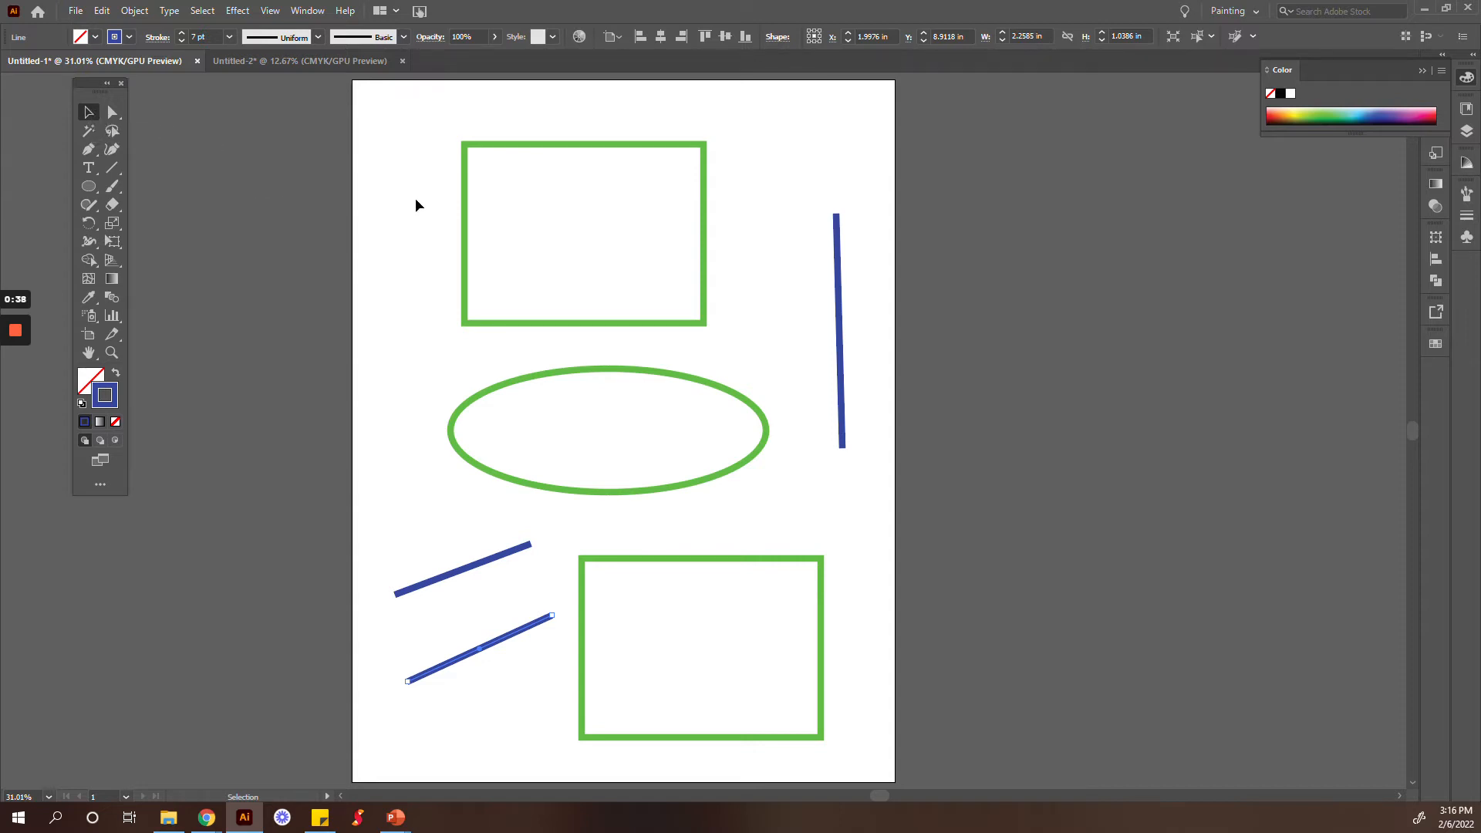
pyautogui.click(465, 186)
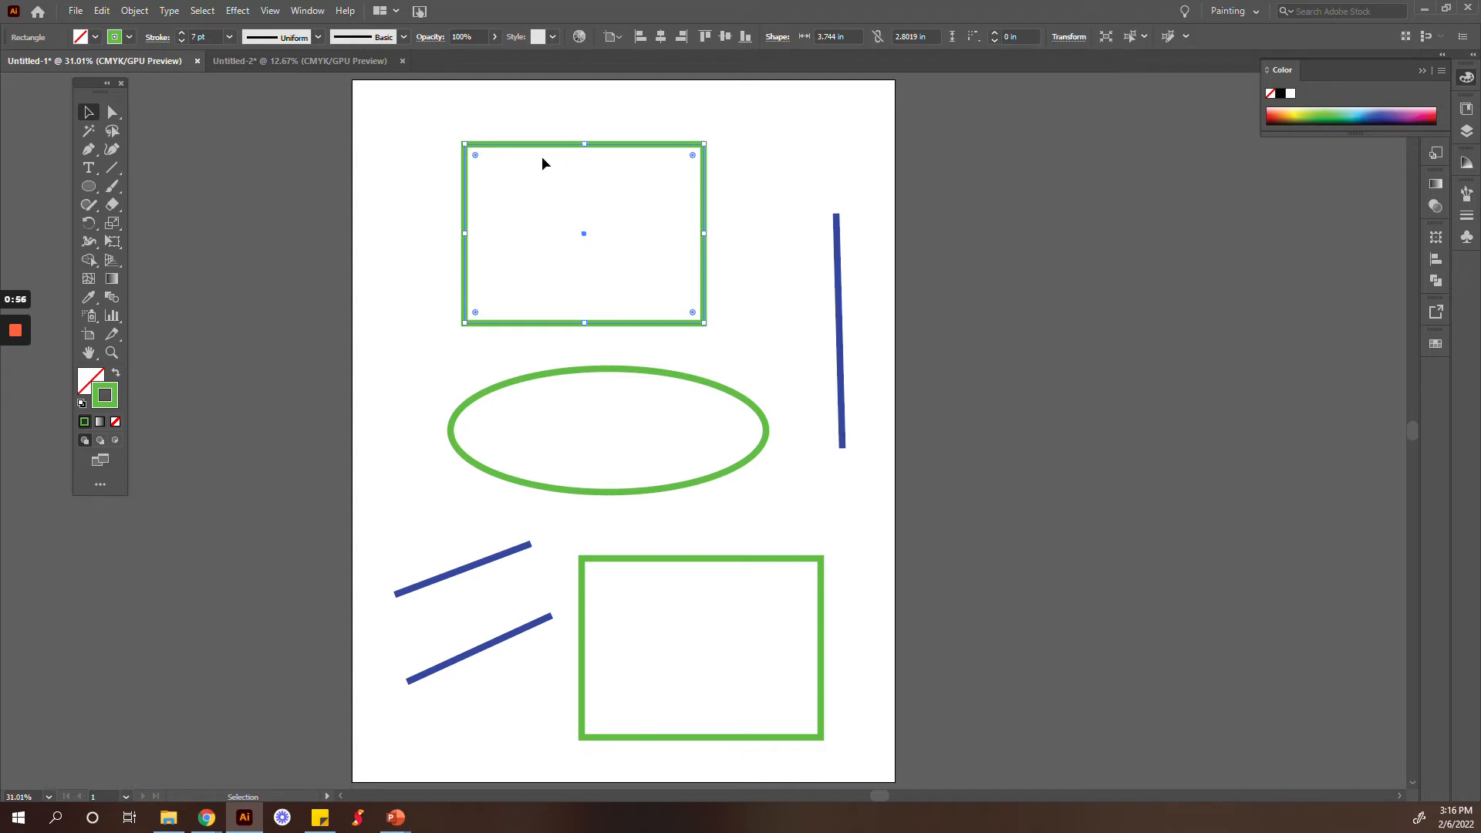
pyautogui.moveTo(534, 142)
pyautogui.mouseDown()
pyautogui.moveTo(713, 66)
pyautogui.moveTo(617, 175)
pyautogui.moveTo(519, 215)
pyautogui.moveTo(512, 126)
pyautogui.mouseUp()
pyautogui.click(487, 191)
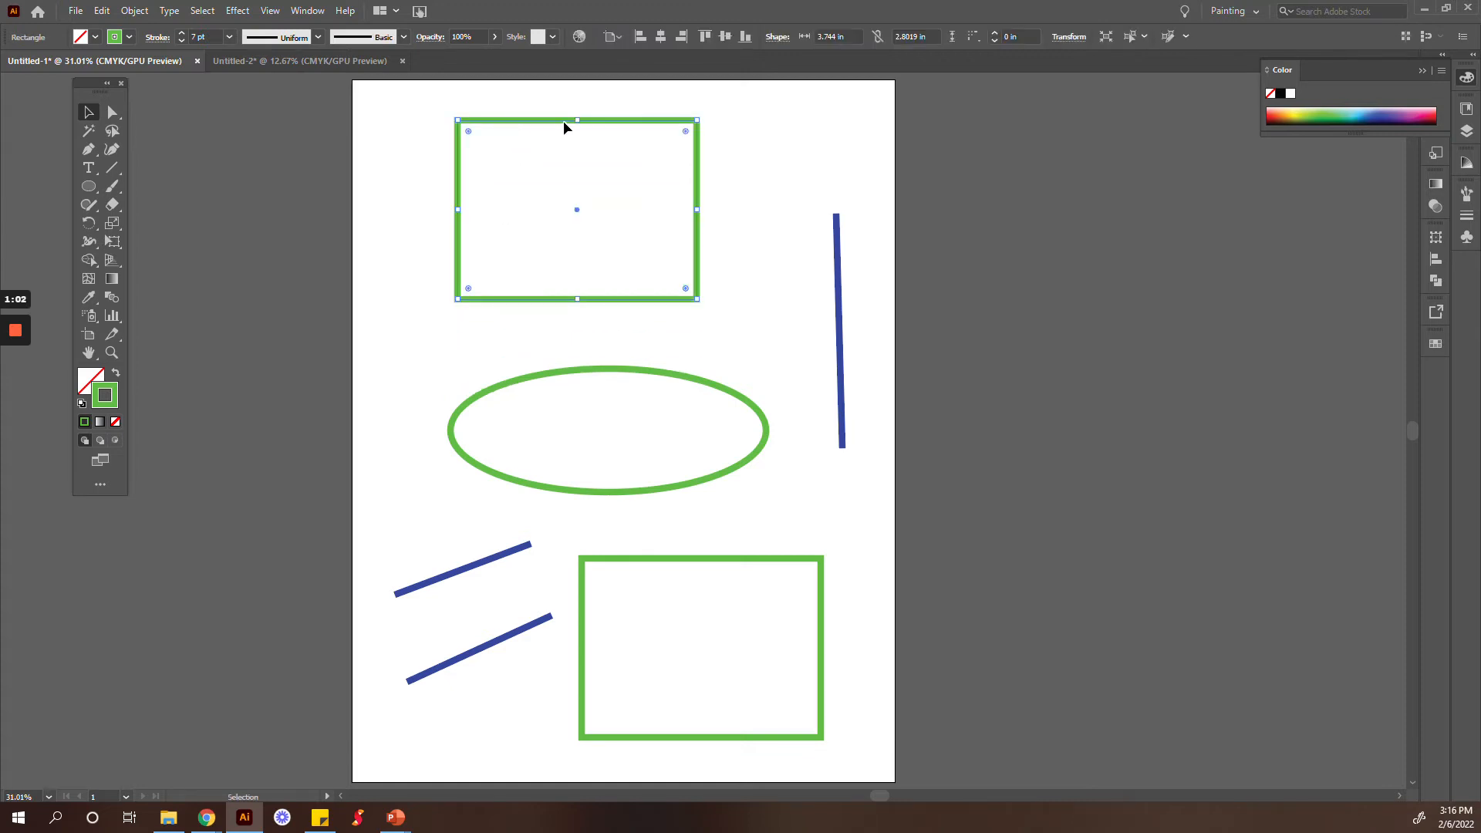
pyautogui.moveTo(578, 121)
pyautogui.mouseDown()
pyautogui.moveTo(579, 174)
pyautogui.moveTo(582, 133)
pyautogui.mouseUp()
pyautogui.moveTo(695, 135)
pyautogui.mouseDown()
pyautogui.moveTo(648, 186)
pyautogui.moveTo(702, 132)
pyautogui.moveTo(739, 128)
pyautogui.mouseUp()
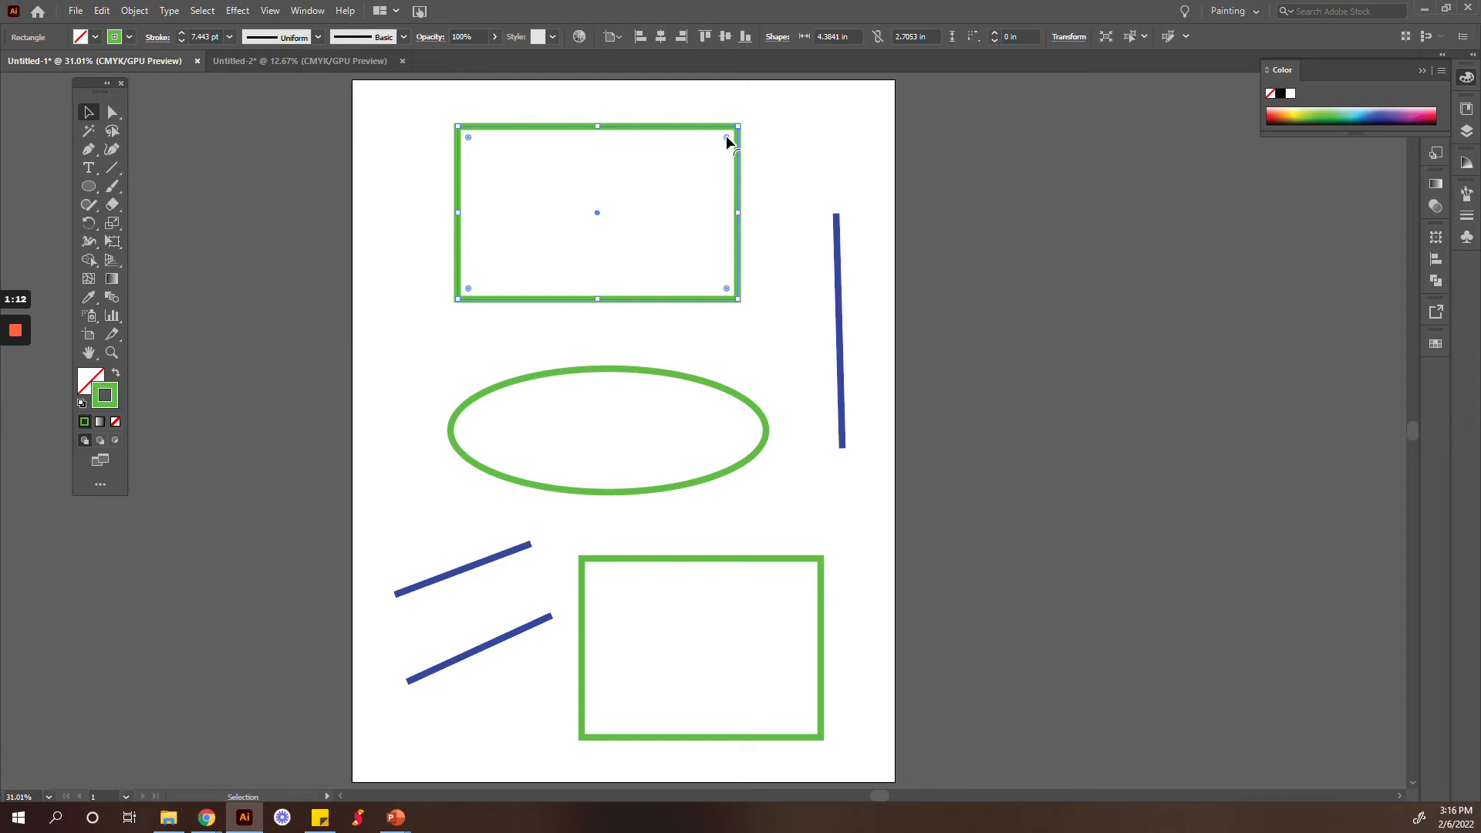
# Step: Round the corners of the upper green rectangle and return them to square
pyautogui.moveTo(726, 139); pyautogui.dragTo(695, 171)
pyautogui.moveTo(695, 172); pyautogui.dragTo(754, 125)
pyautogui.moveTo(725, 290); pyautogui.dragTo(757, 300)
# Step: Shift the upper green rectangle slightly up and left, and compare its selection handles with those of the near-vertical blue line
pyautogui.moveTo(739, 258)
pyautogui.mouseDown()
pyautogui.moveTo(783, 312)
pyautogui.moveTo(722, 243)
pyautogui.mouseUp()
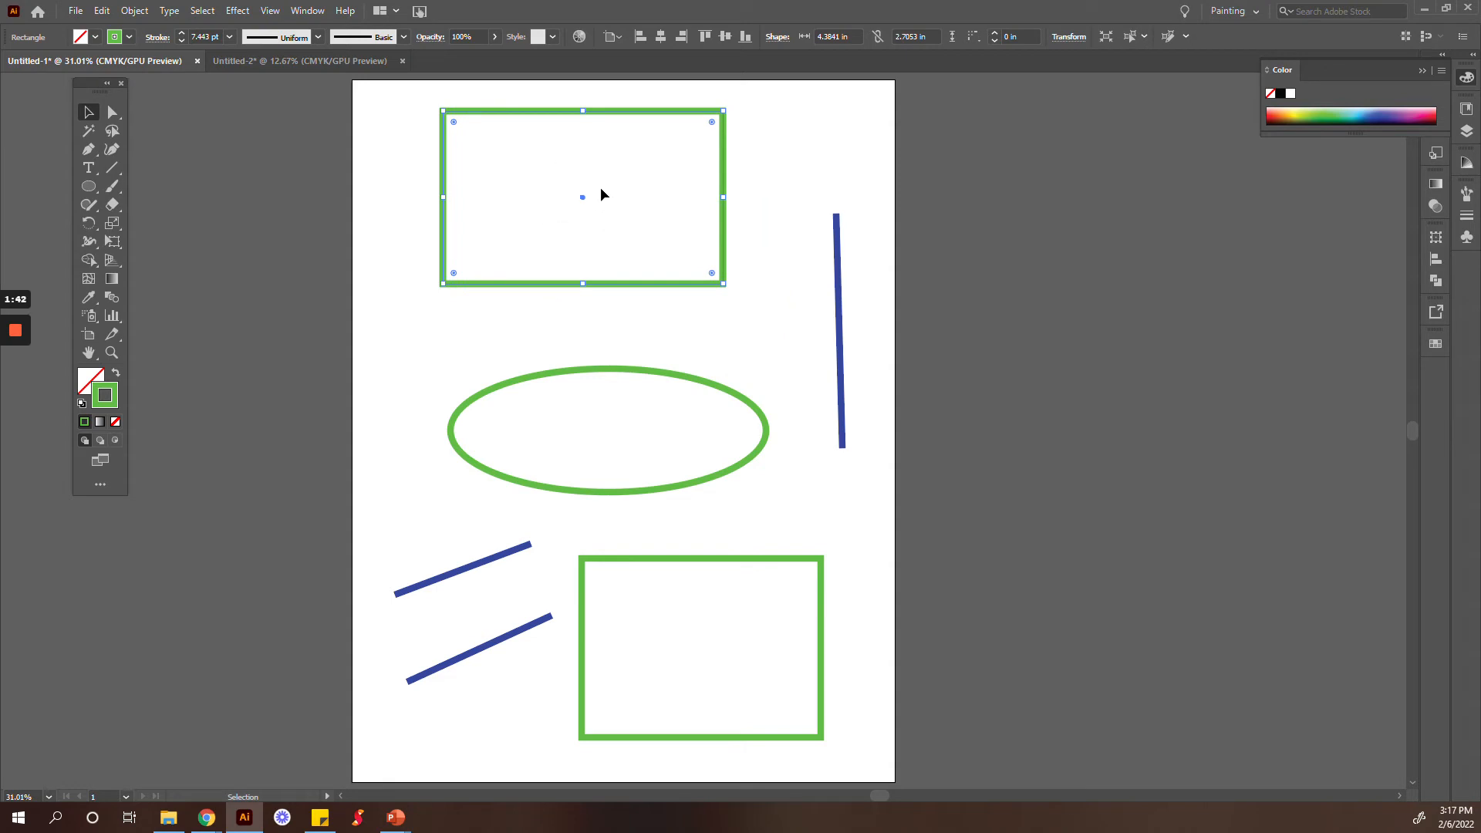
pyautogui.click(838, 279)
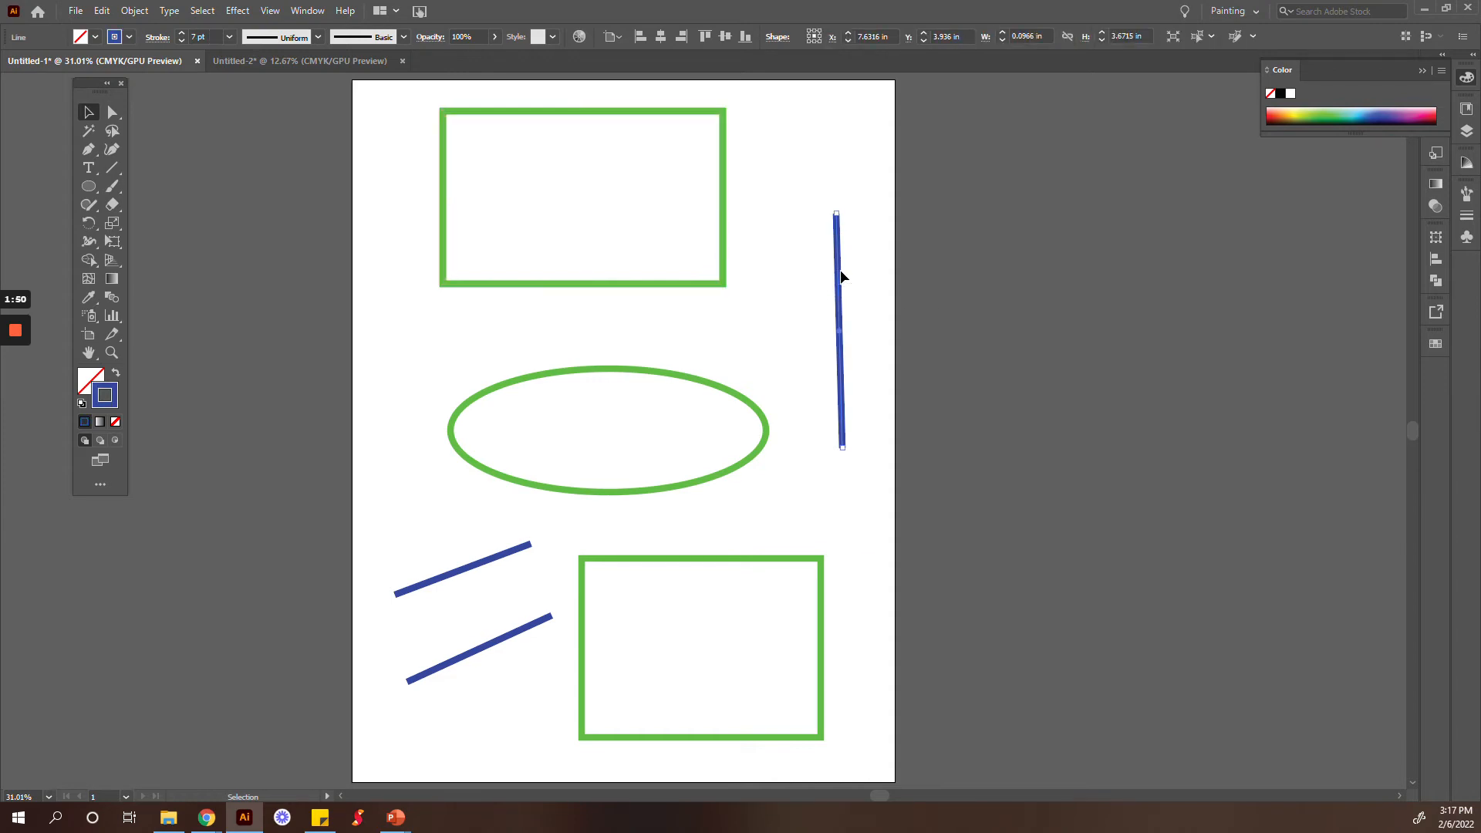
pyautogui.click(495, 115)
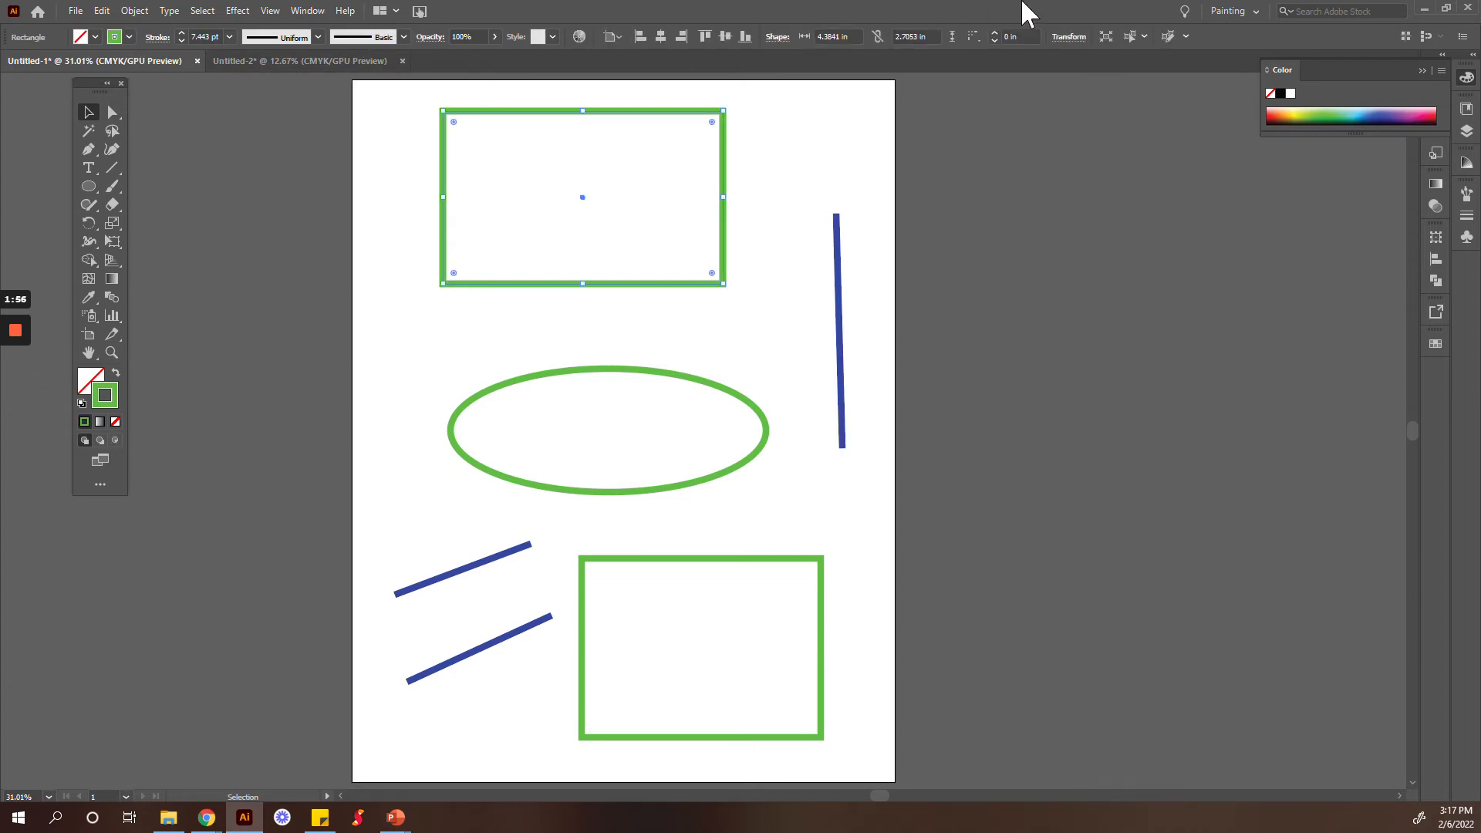
# Step: Lengthen and tilt the near-vertical blue line so its upper end leans right, spanning about 0.71 in by 4.03 in
pyautogui.click(839, 270)
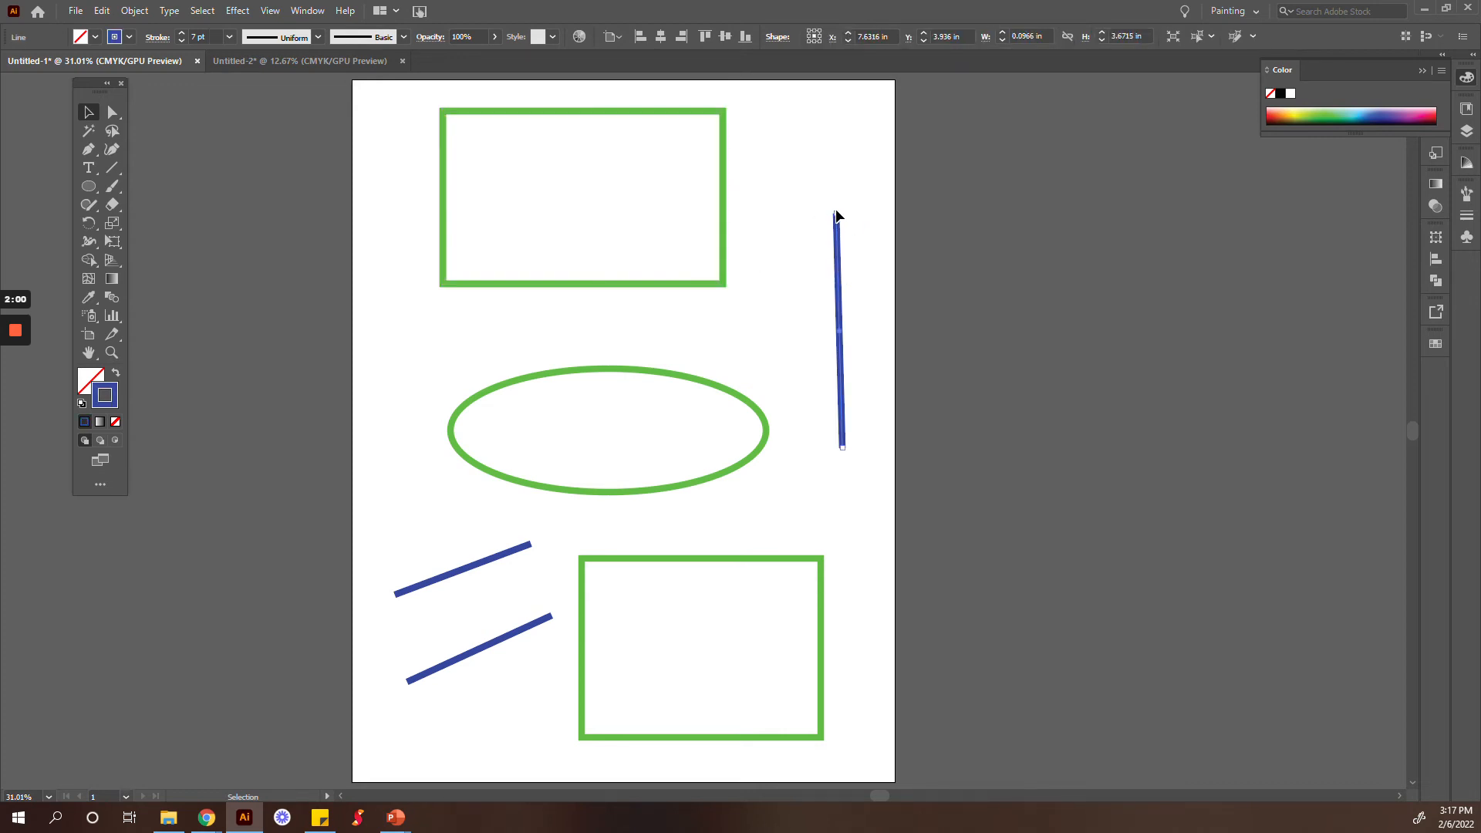
pyautogui.moveTo(836, 220); pyautogui.dragTo(815, 187)
pyautogui.moveTo(831, 312)
pyautogui.mouseDown()
pyautogui.moveTo(865, 304)
pyautogui.moveTo(815, 316)
pyautogui.mouseUp()
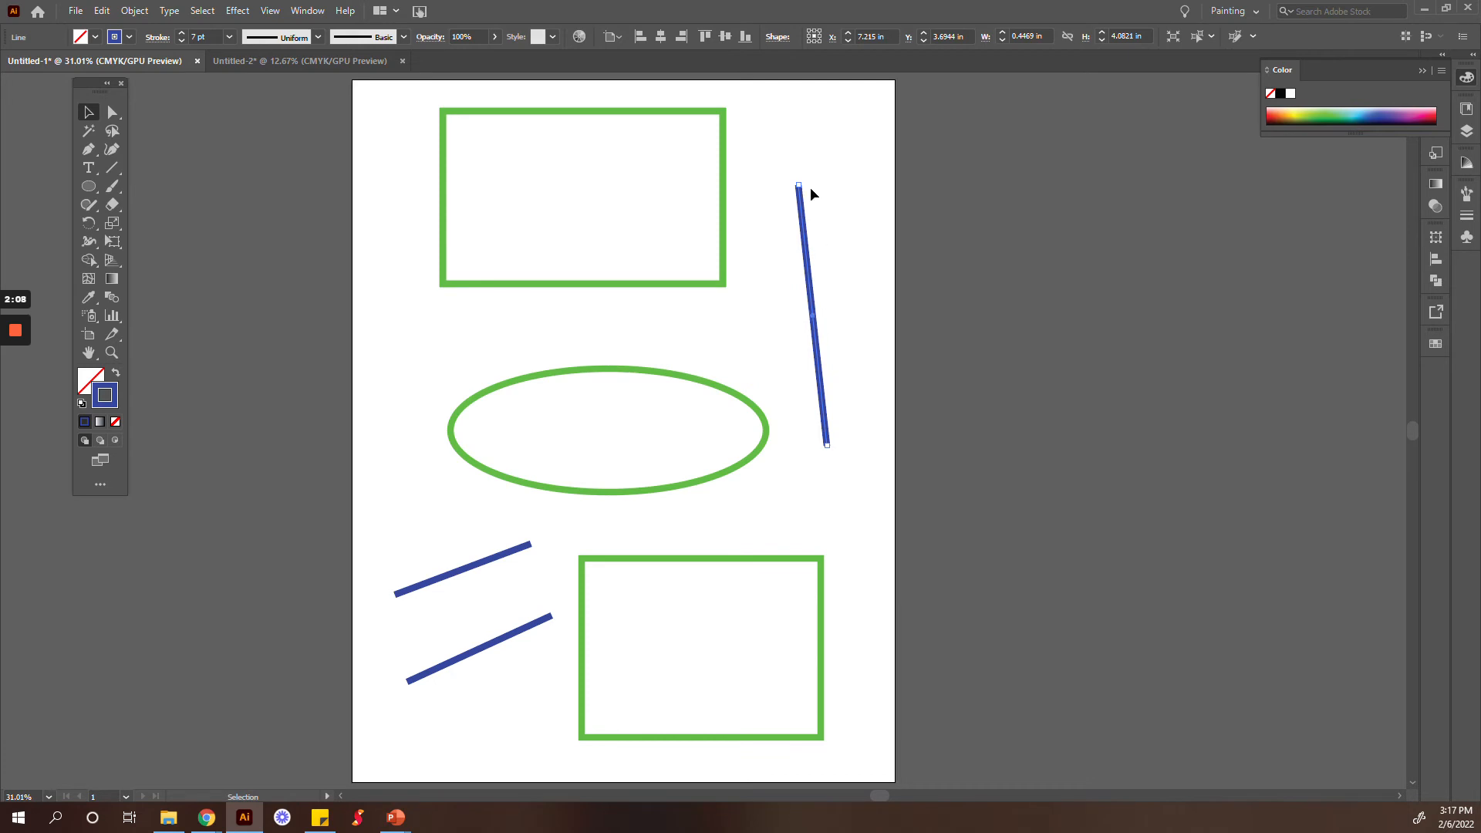
pyautogui.moveTo(801, 188); pyautogui.dragTo(873, 187)
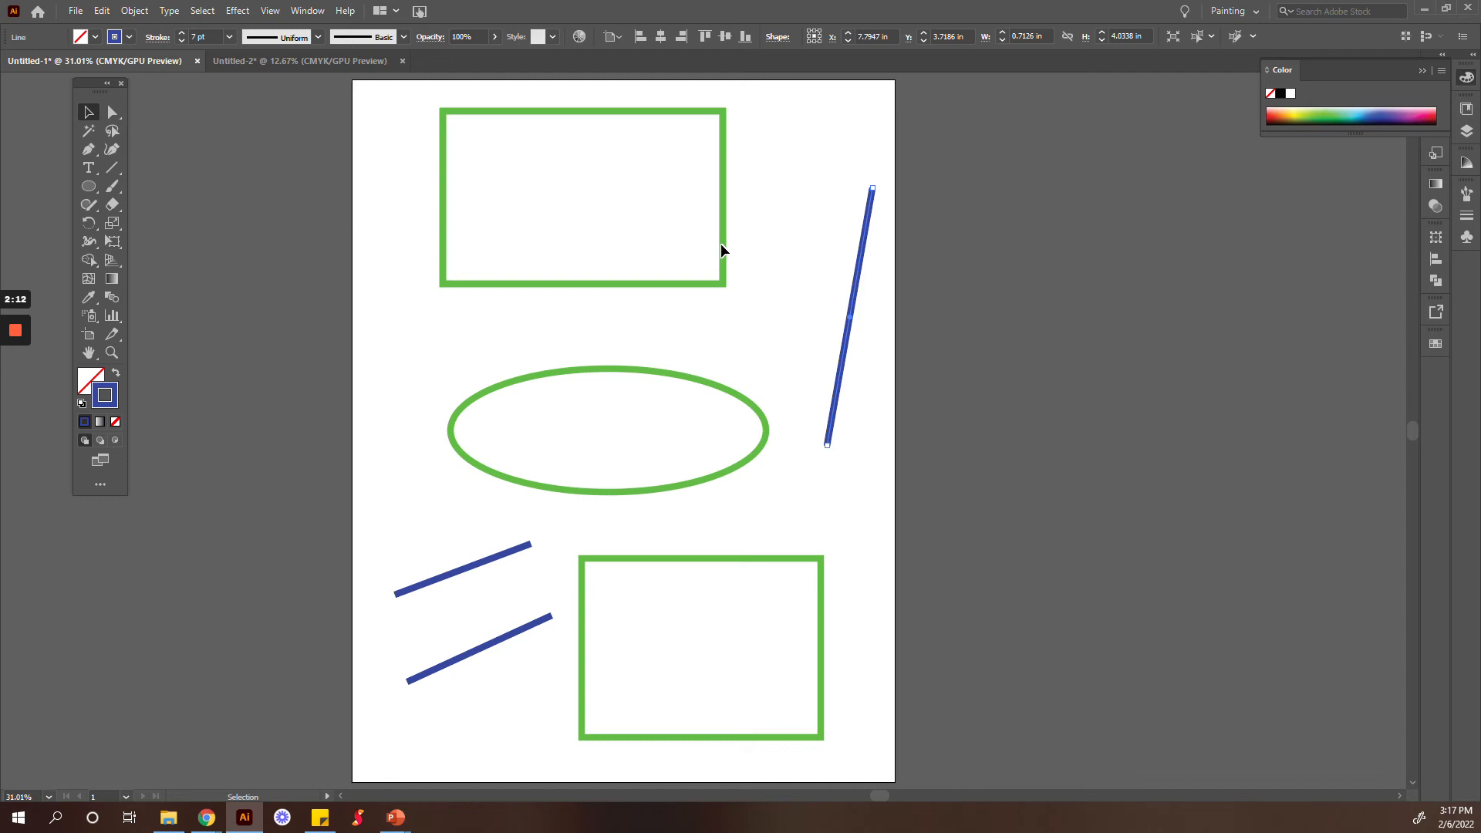
# Step: Rotate the upper green rectangle so that its long sides slope upward to the right, and clear the selection
pyautogui.click(724, 246)
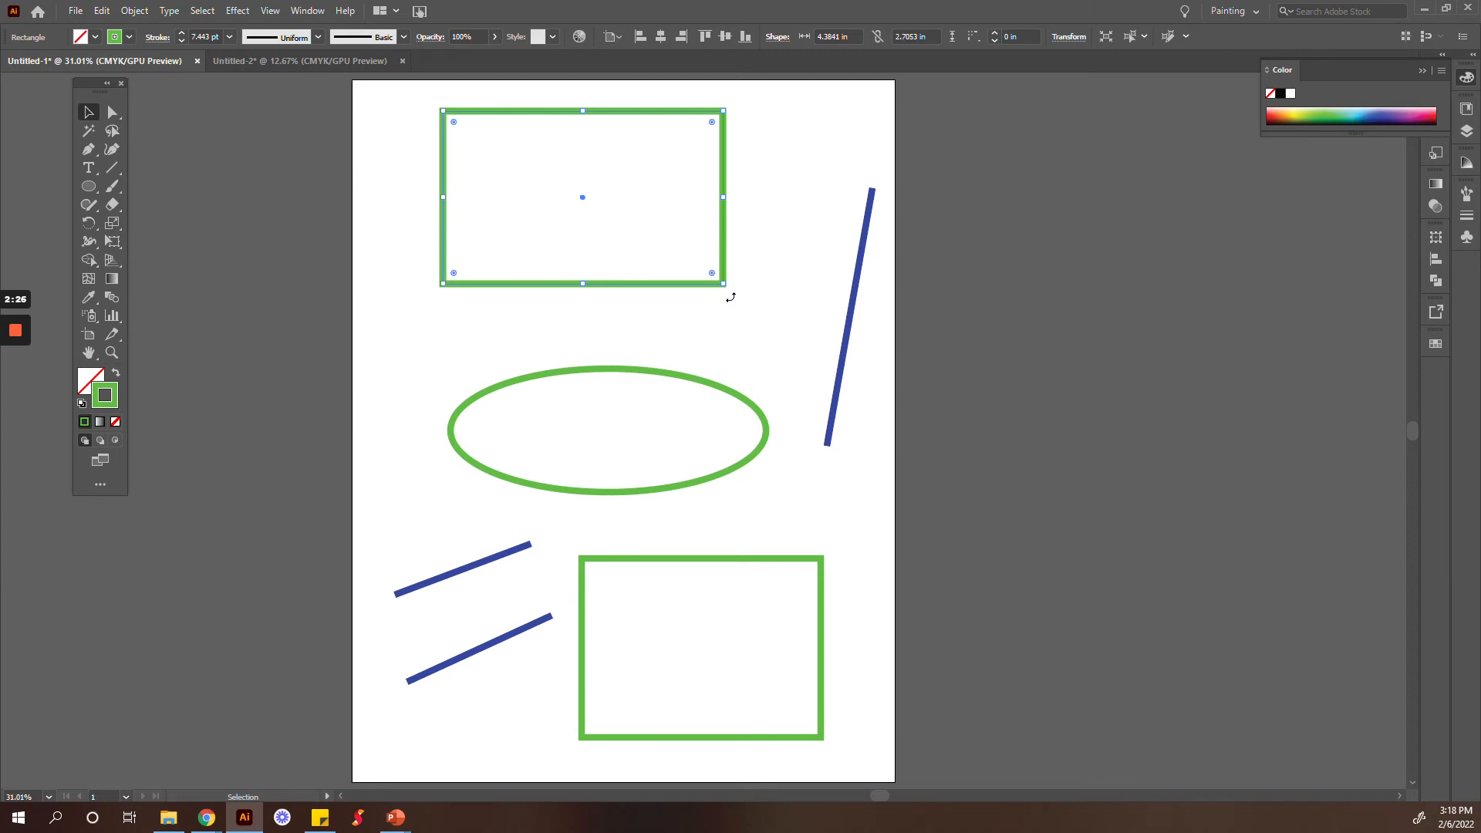
pyautogui.moveTo(730, 297); pyautogui.dragTo(335, 206)
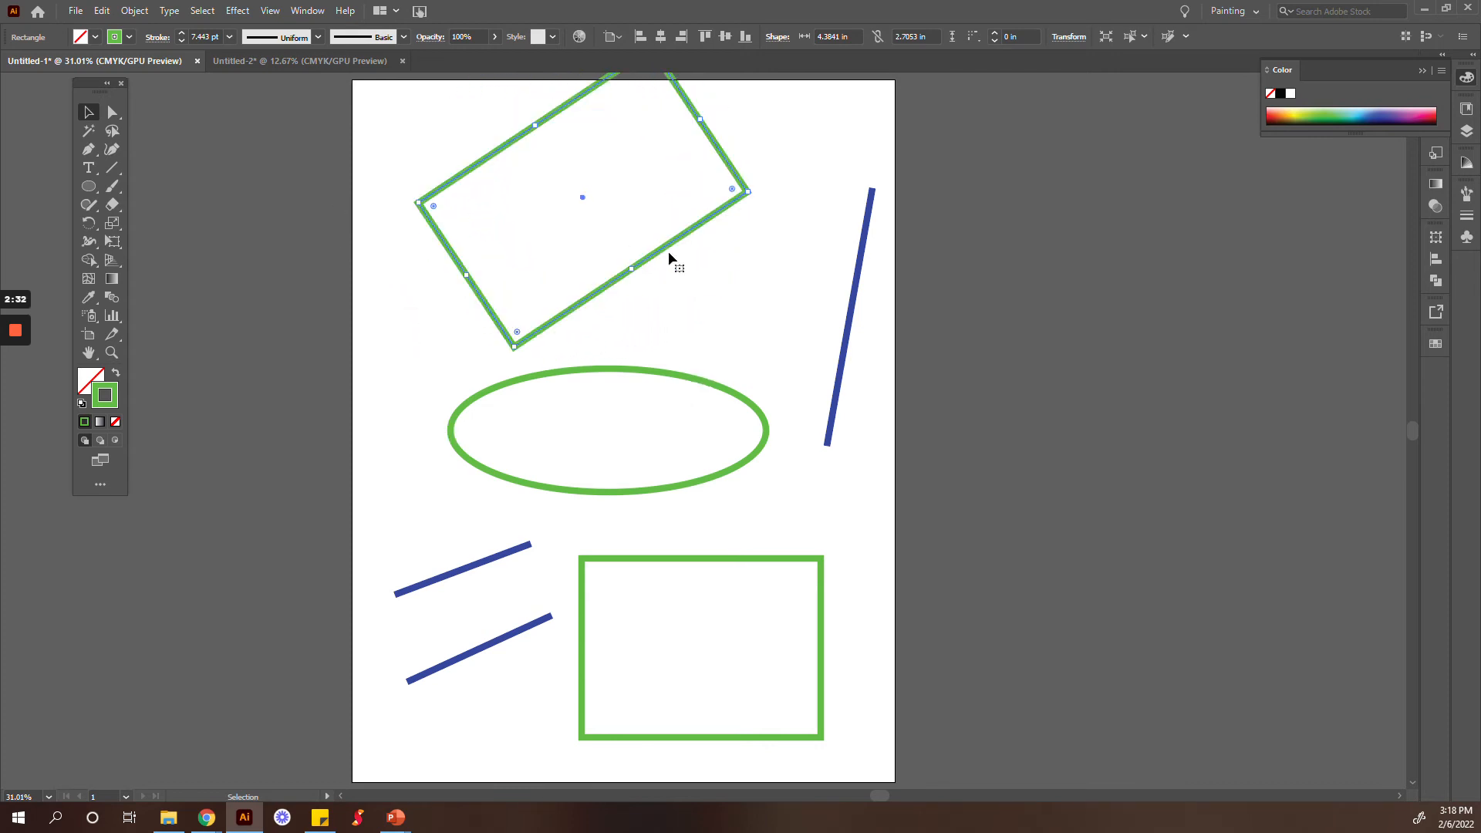
pyautogui.click(739, 323)
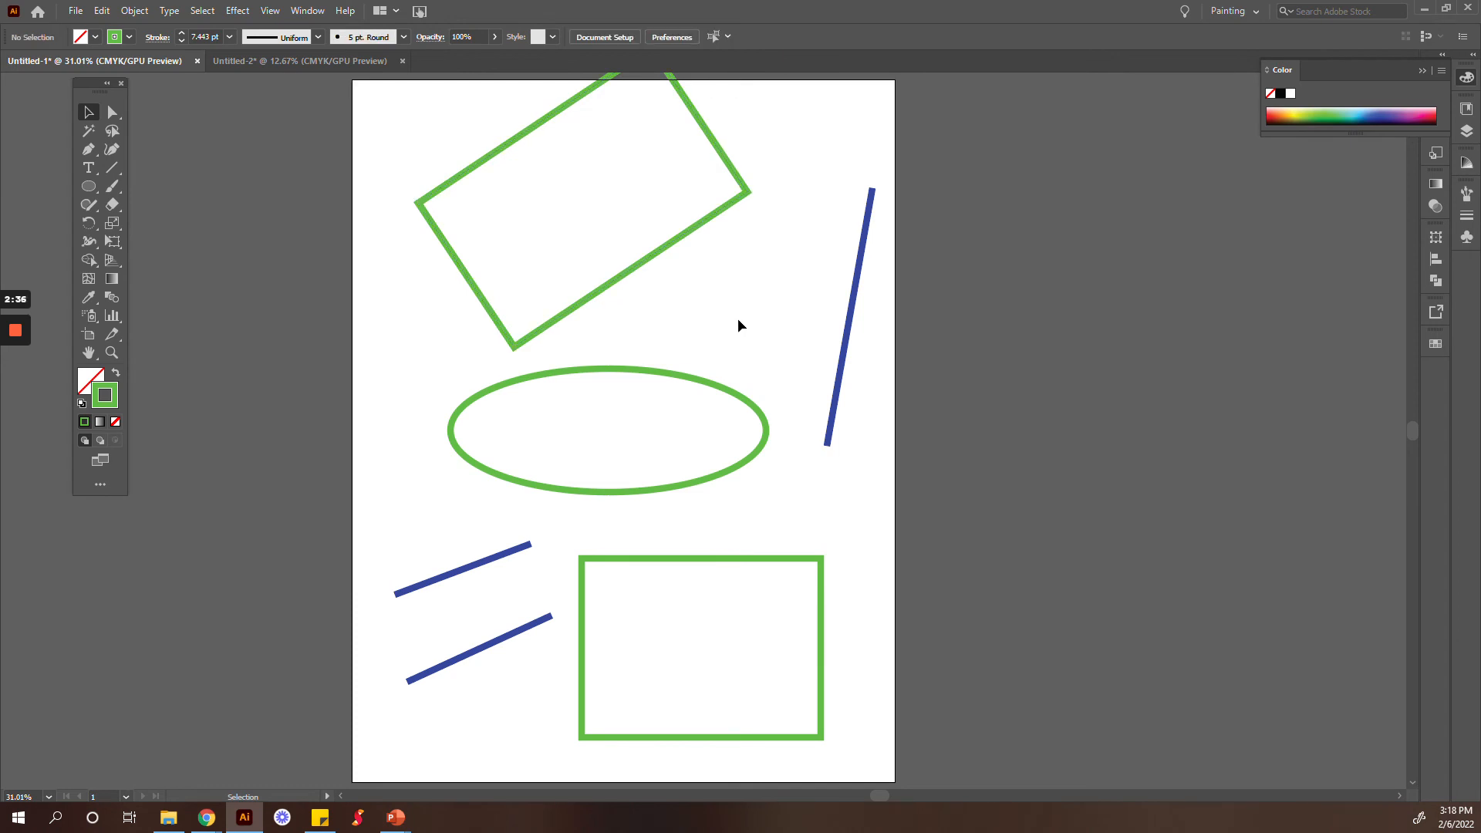
# Step: Move the tilted rectangle down-left fully onto the artboard, the steep blue line up-left, and the ellipse to the right below the rectangle
pyautogui.moveTo(631, 371); pyautogui.dragTo(680, 433)
pyautogui.click(695, 432)
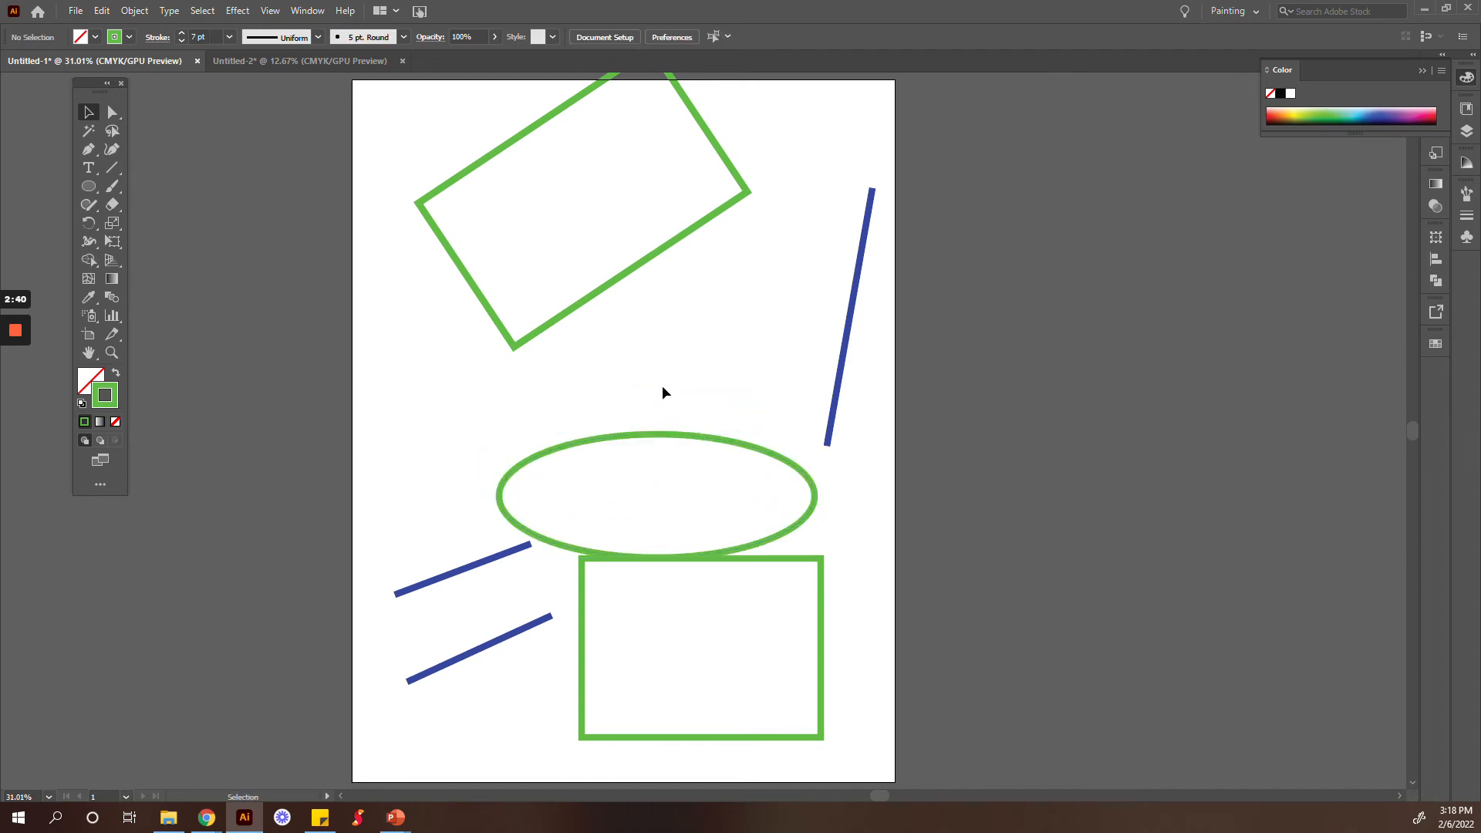
pyautogui.moveTo(680, 322); pyautogui.dragTo(548, 358)
pyautogui.moveTo(848, 321); pyautogui.dragTo(791, 274)
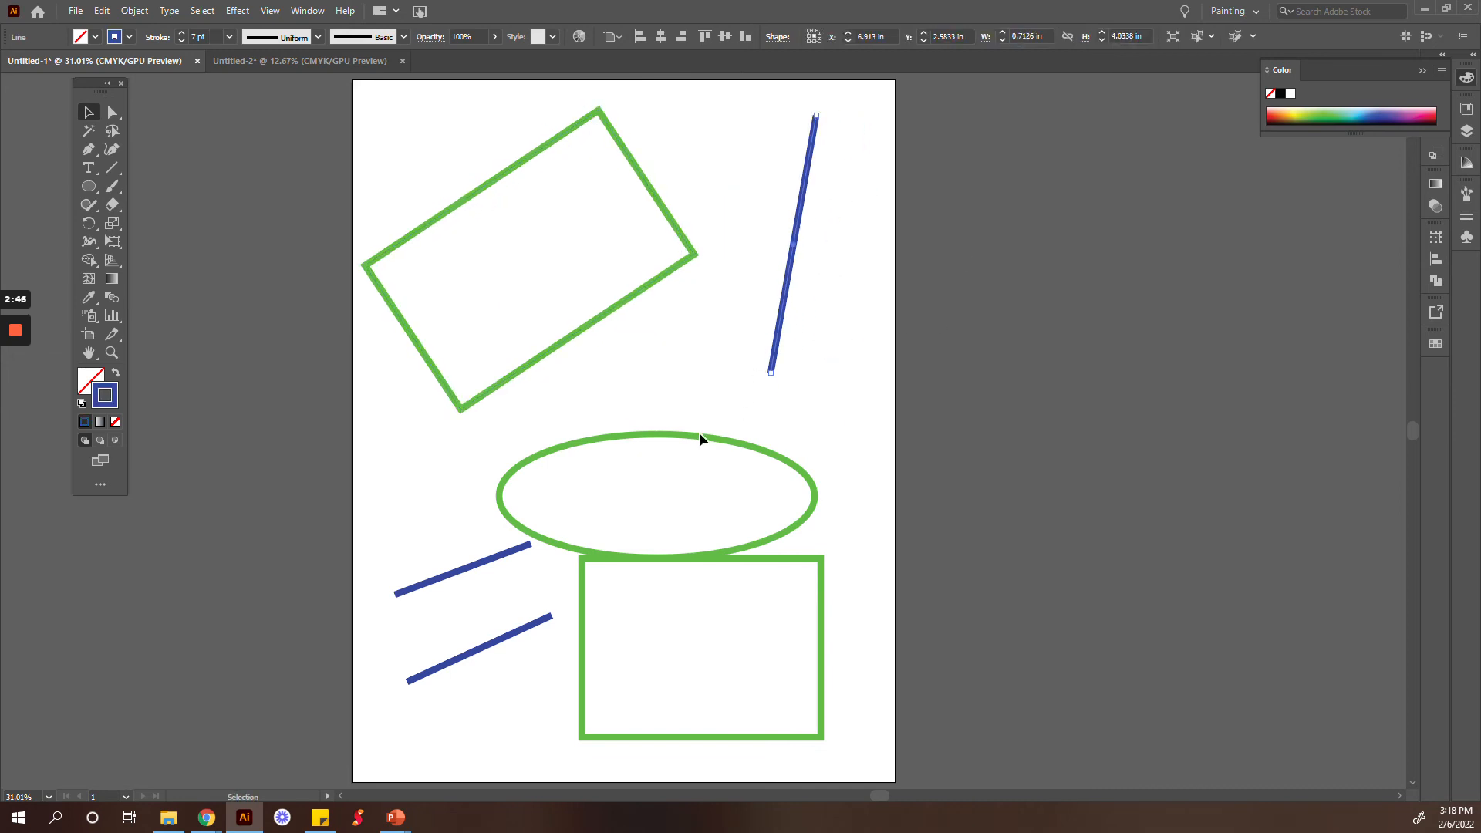
pyautogui.moveTo(692, 432); pyautogui.dragTo(692, 372)
pyautogui.click(951, 270)
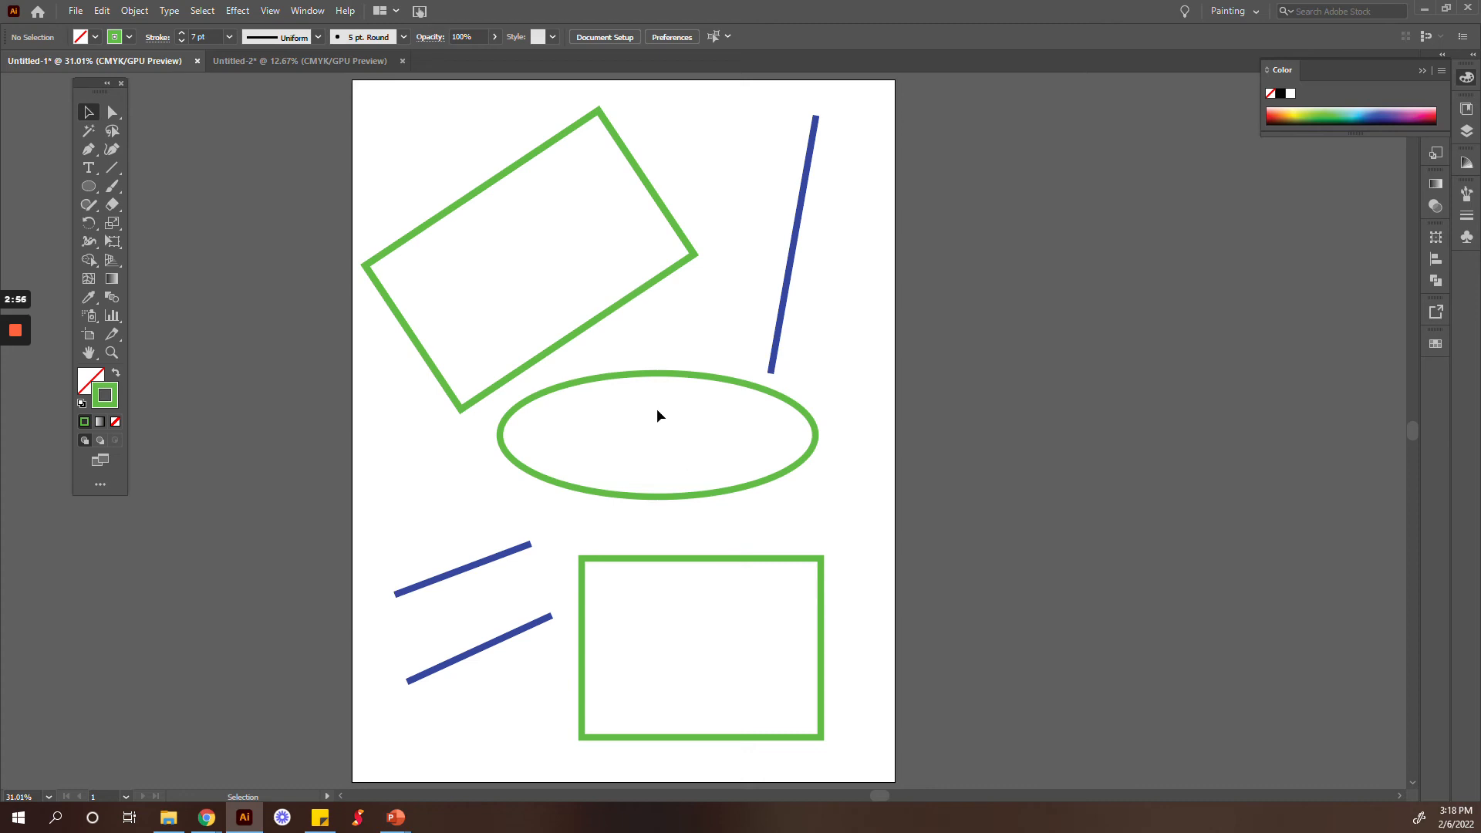
# Step: Select the tilted rectangle, ellipse and steep blue line together by adding them one by one, and clear the selection
pyautogui.click(605, 316)
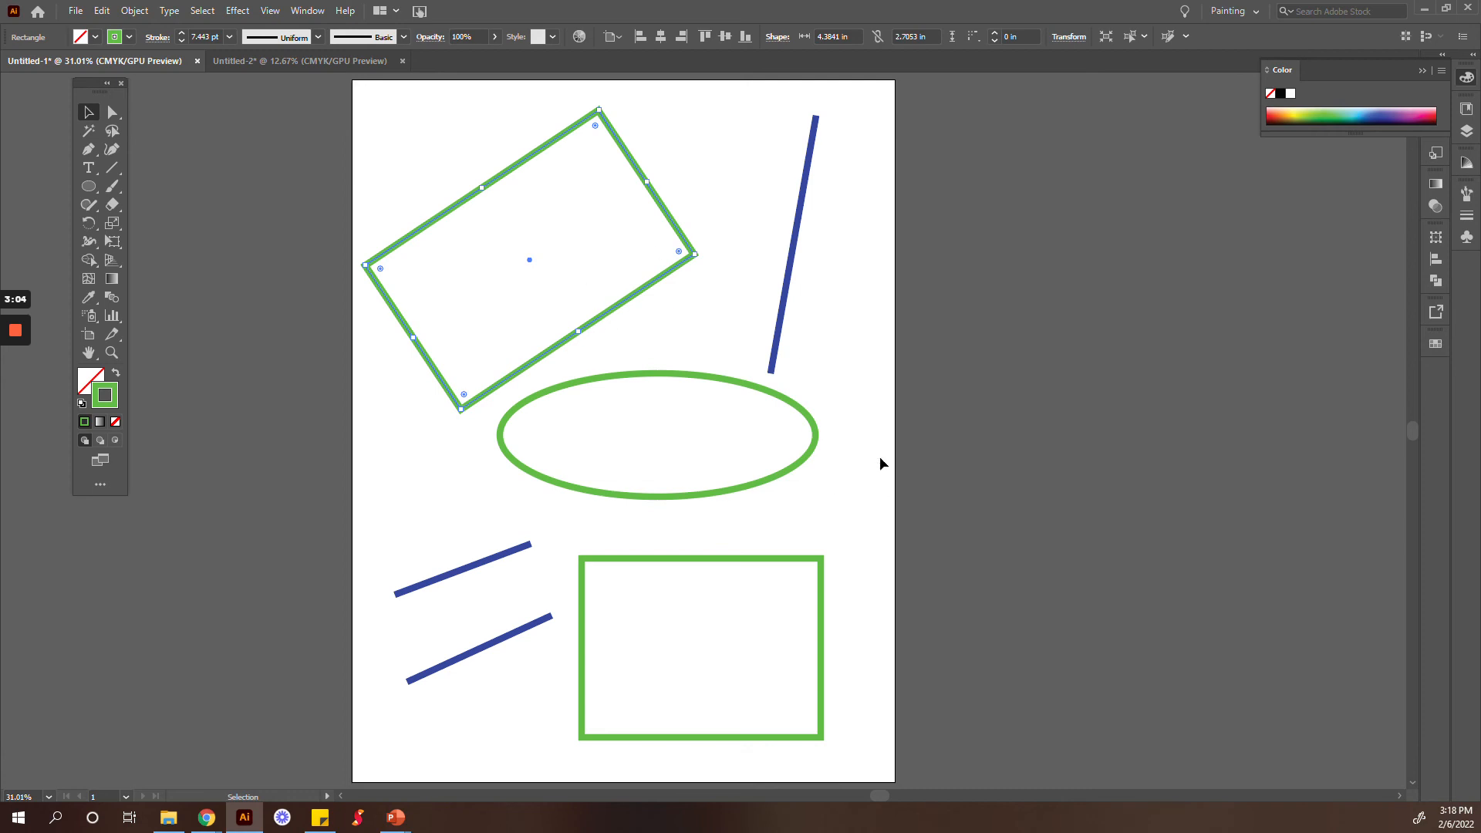
pyautogui.keyDown('shift'); pyautogui.click(674, 378); pyautogui.keyUp('shift')
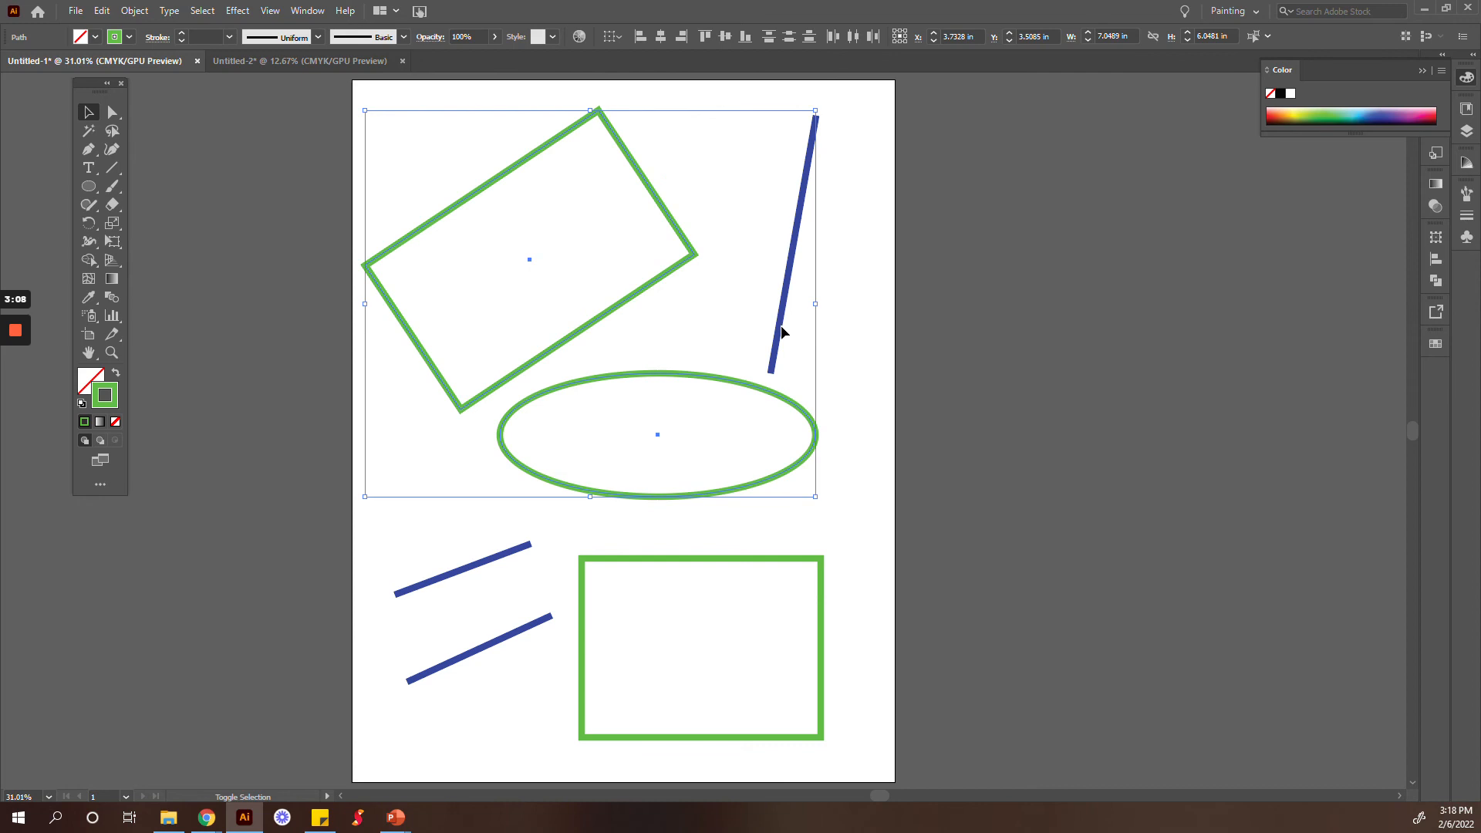
pyautogui.keyDown('shift'); pyautogui.click(781, 331); pyautogui.keyUp('shift')
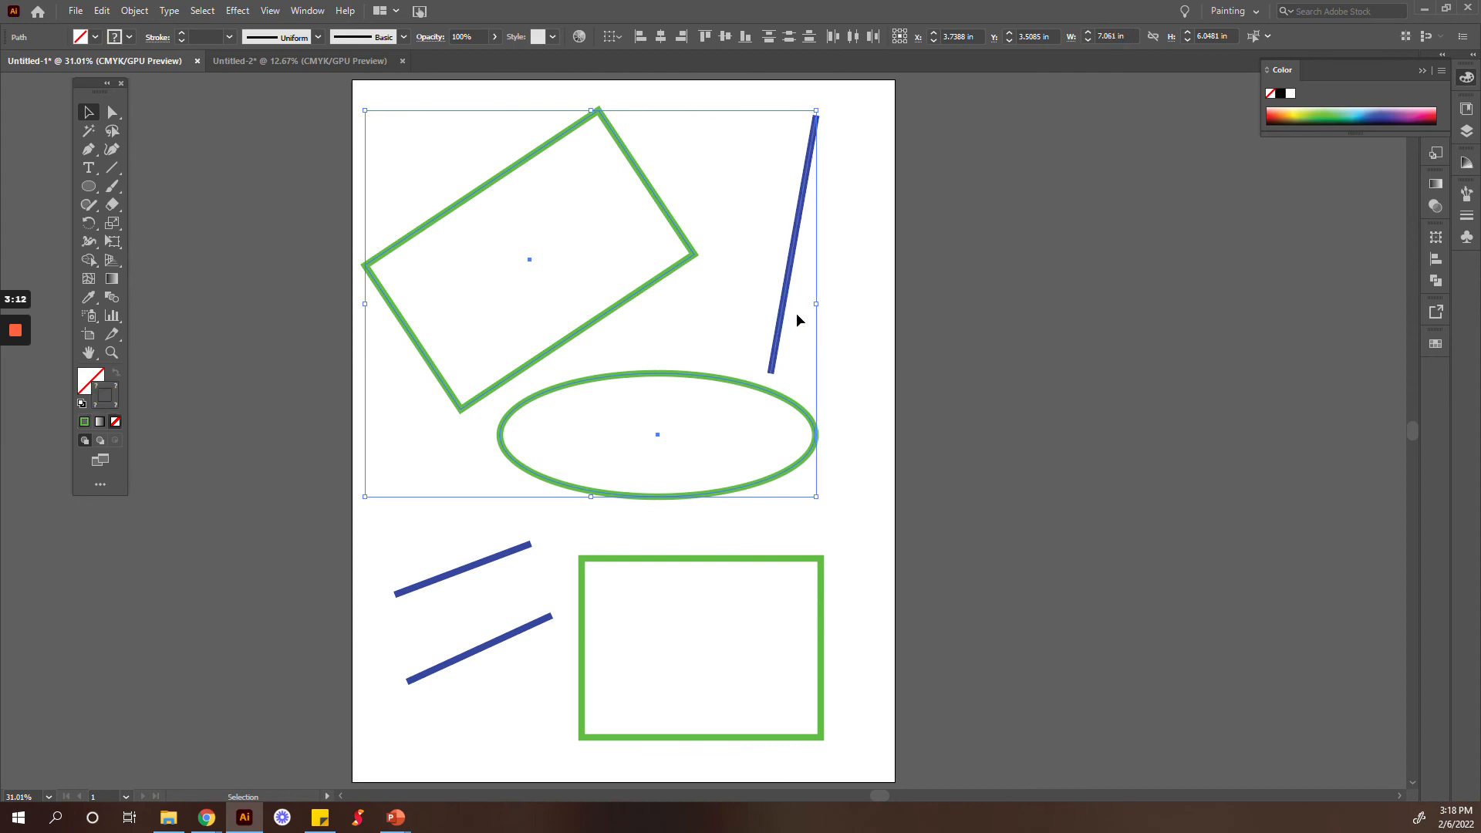
pyautogui.click(942, 234)
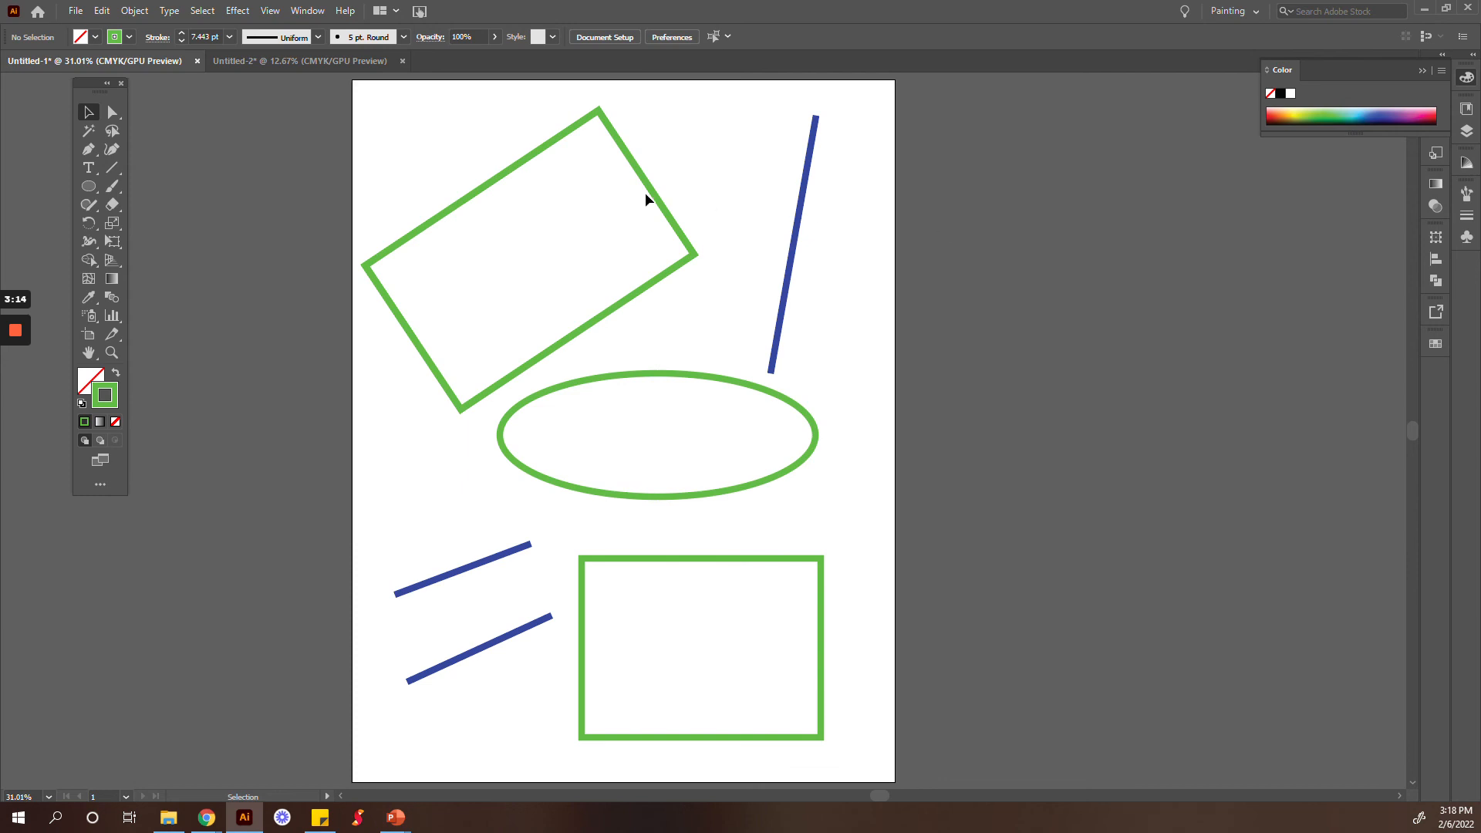
# Step: Practise marquee-selecting the tilted rectangle, ellipse and steep blue line, and clear the selection
pyautogui.moveTo(423, 169); pyautogui.dragTo(866, 422)
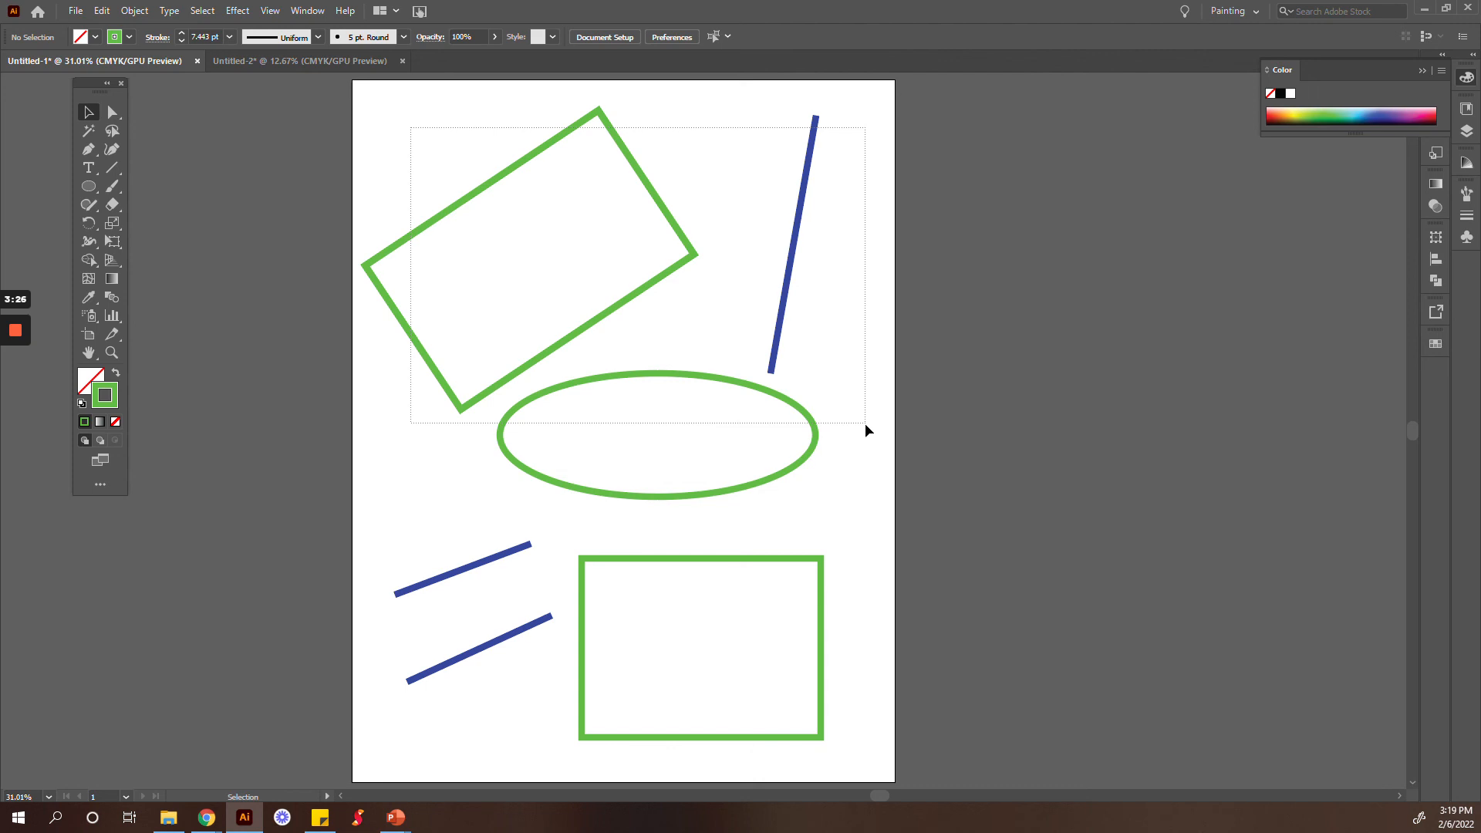
pyautogui.moveTo(864, 423); pyautogui.dragTo(866, 423)
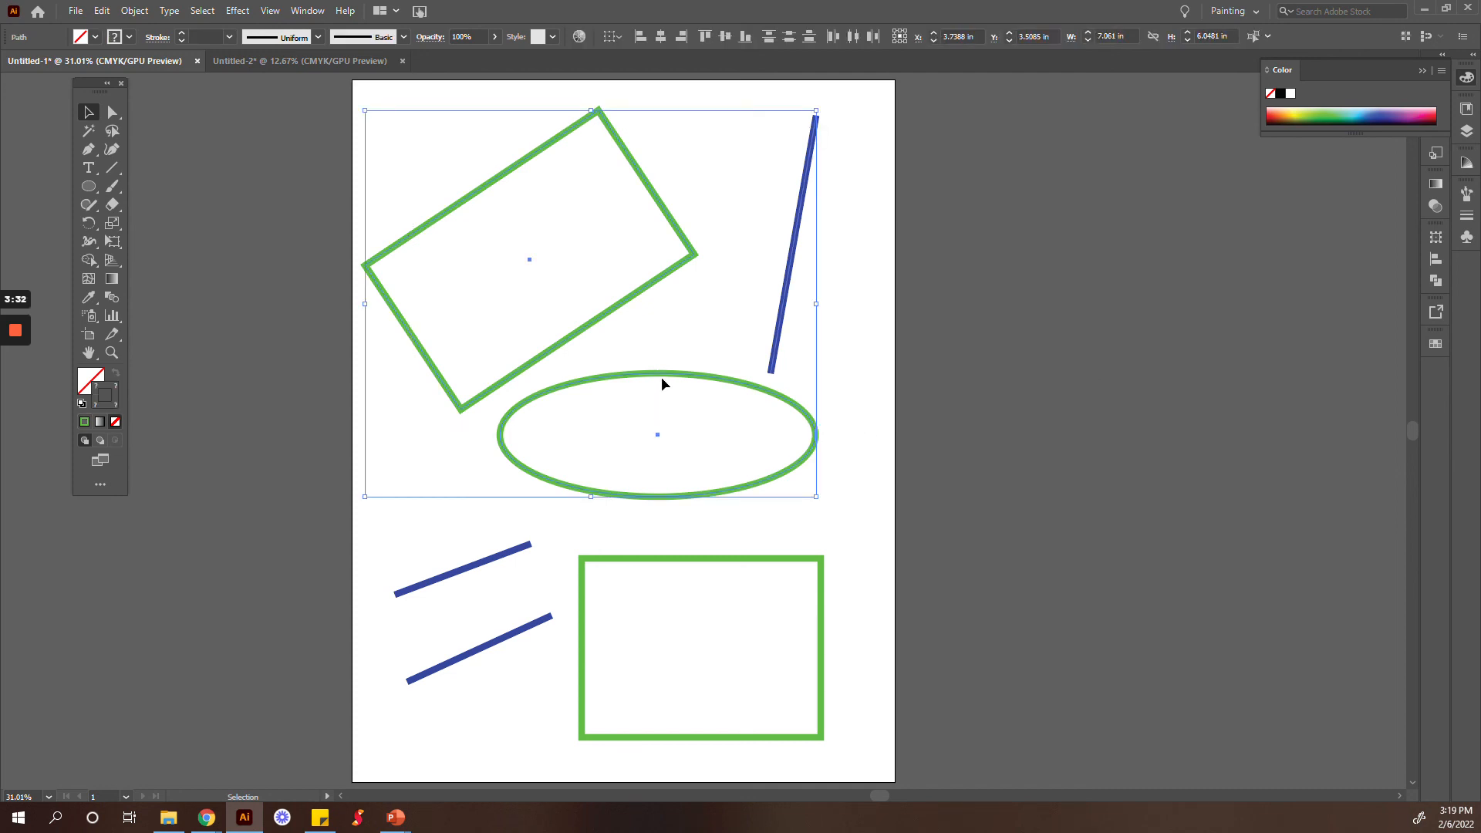
pyautogui.moveTo(661, 373); pyautogui.dragTo(908, 335)
pyautogui.moveTo(415, 173); pyautogui.dragTo(831, 455)
pyautogui.click(823, 430)
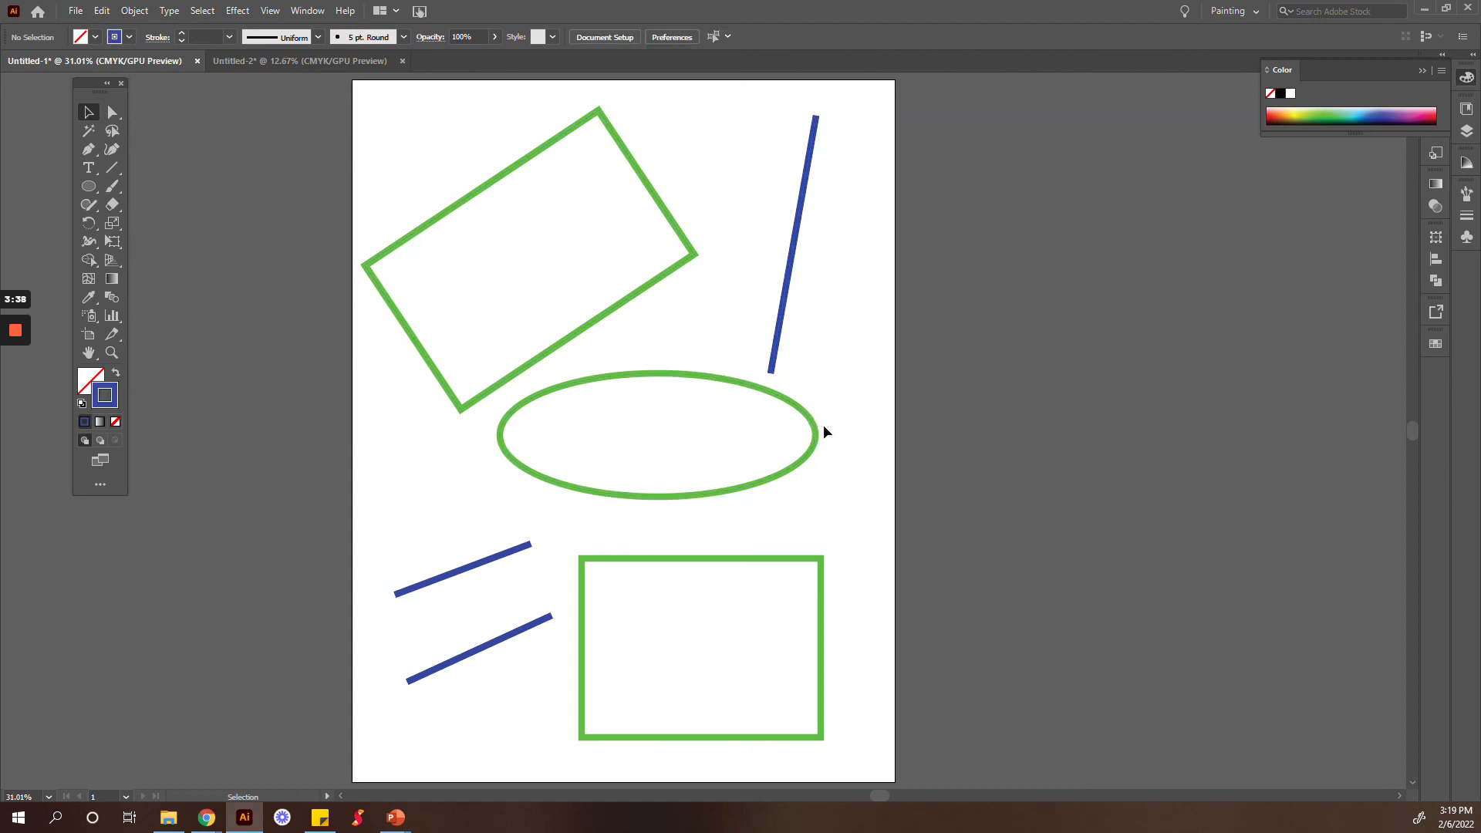
# Step: Marquee-select the tilted rectangle, ellipse and steep blue line, and move them together off the artboard to its right
pyautogui.moveTo(833, 484); pyautogui.dragTo(419, 172)
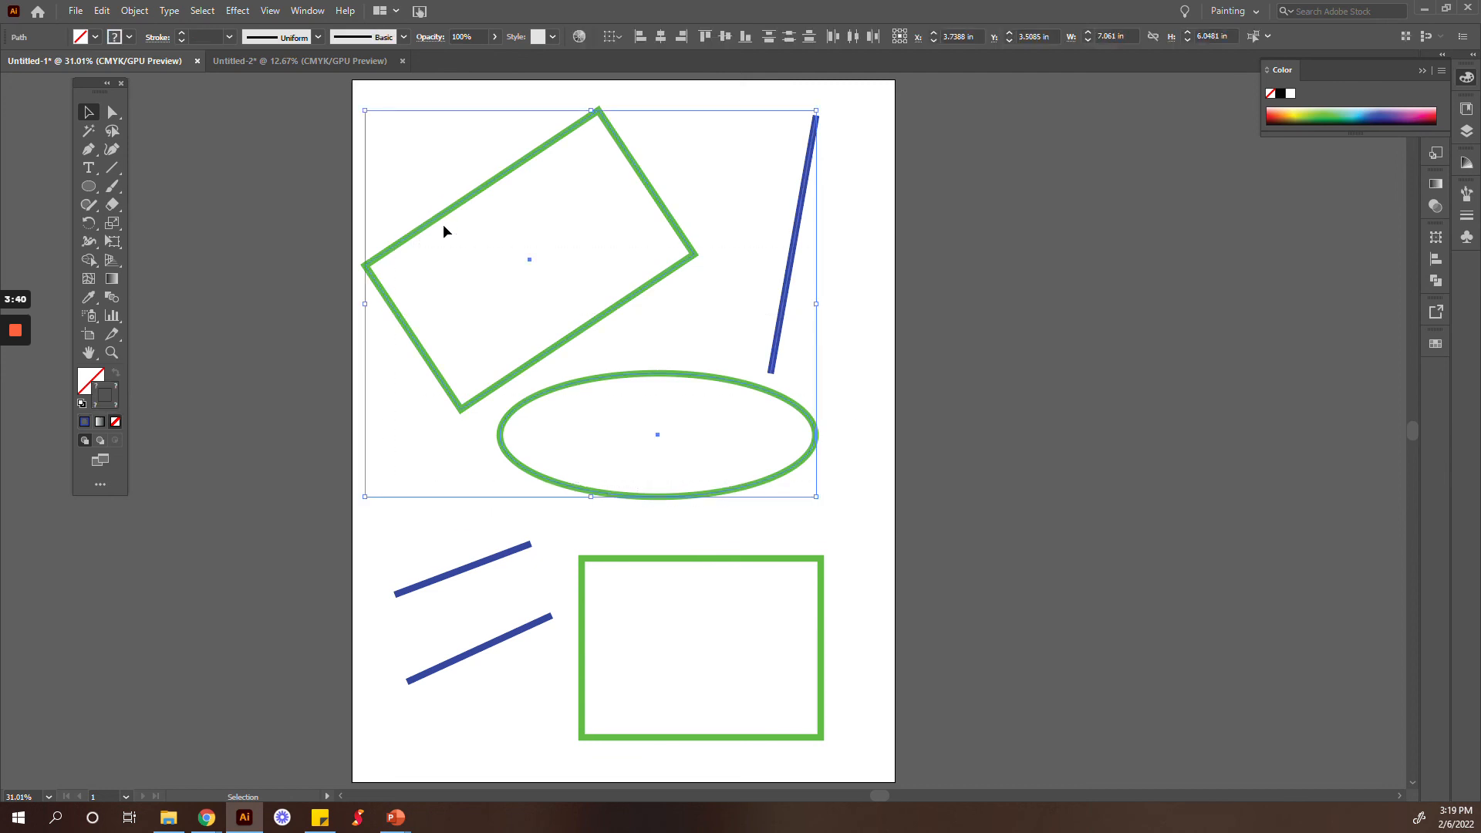
pyautogui.moveTo(450, 220); pyautogui.dragTo(1011, 297)
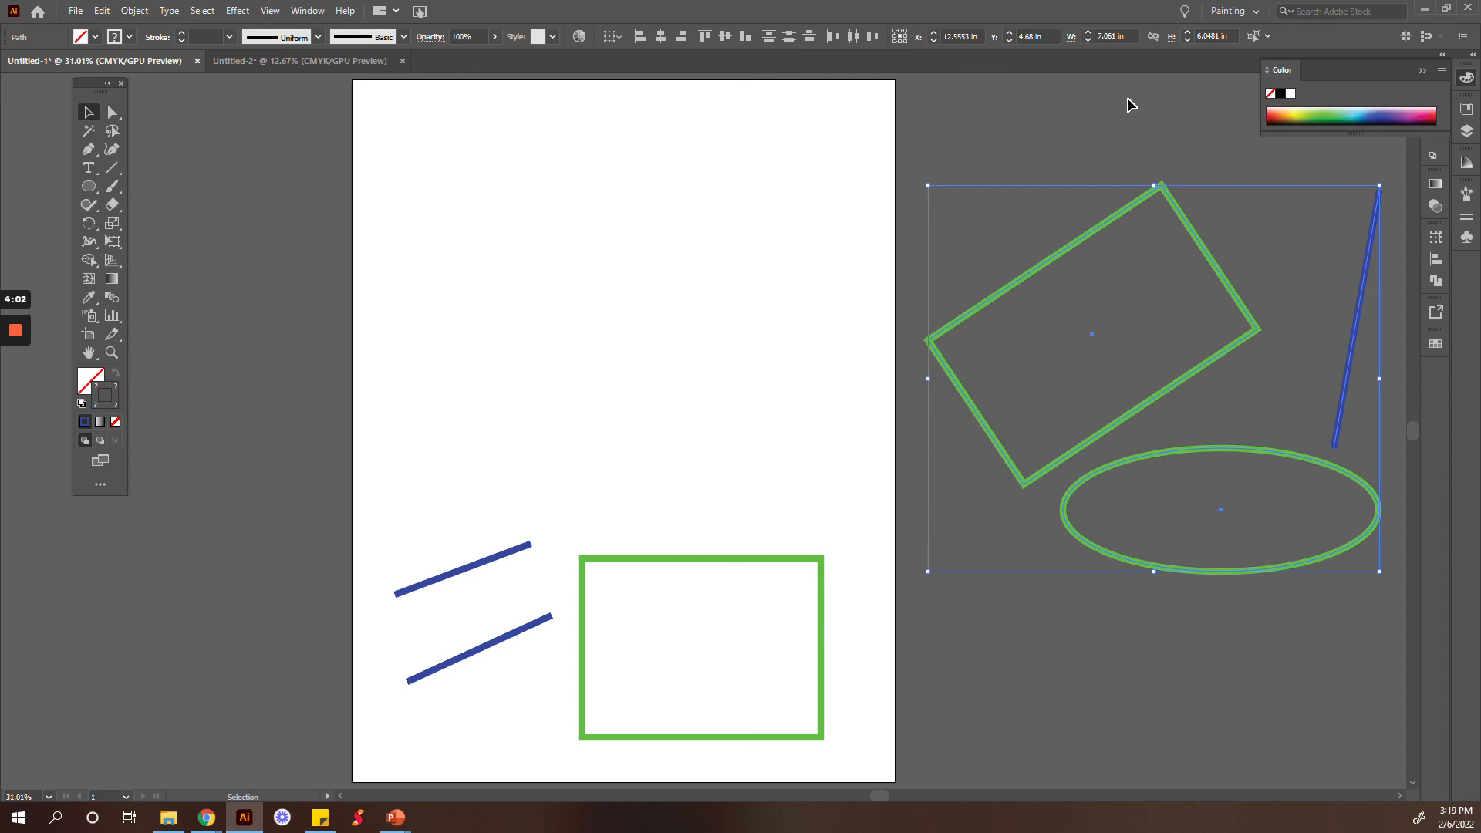
pyautogui.click(1120, 121)
# Step: Marquee-select the two remaining blue lines and the lower green rectangle, and move them together to the upper part of the artboard
pyautogui.moveTo(429, 546); pyautogui.dragTo(756, 713)
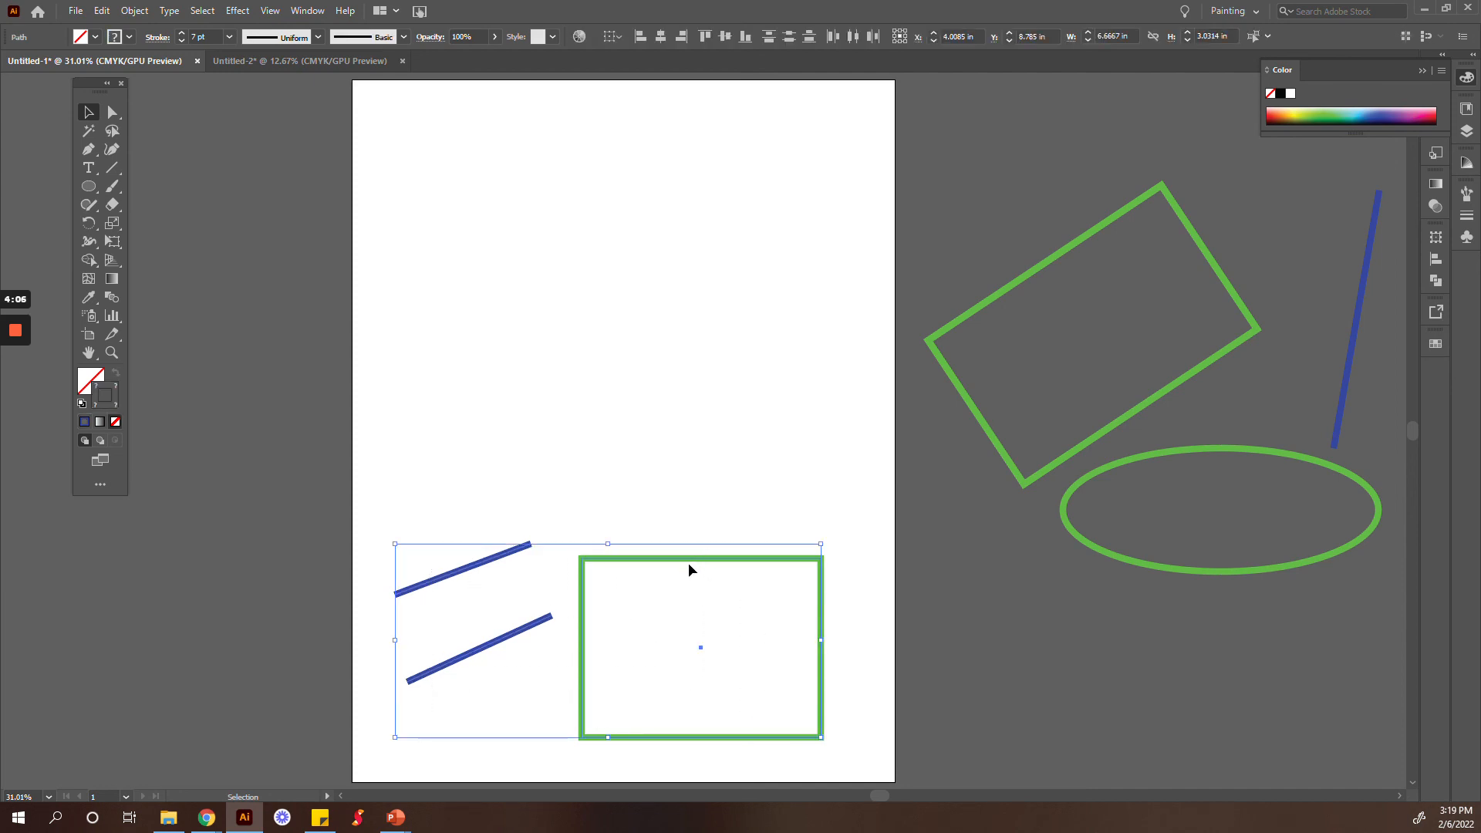
pyautogui.moveTo(691, 558); pyautogui.dragTo(692, 217)
pyautogui.click(684, 497)
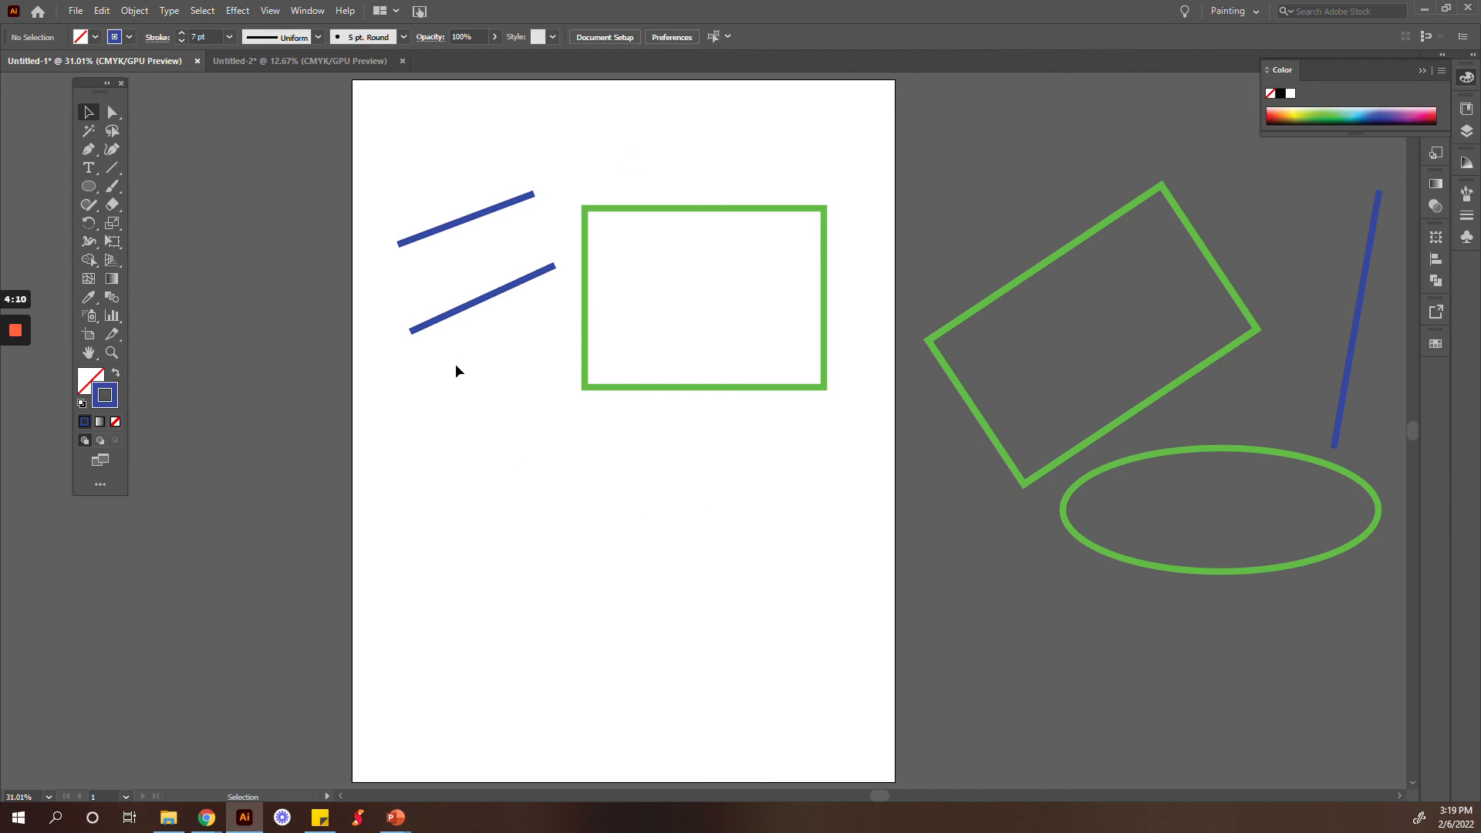